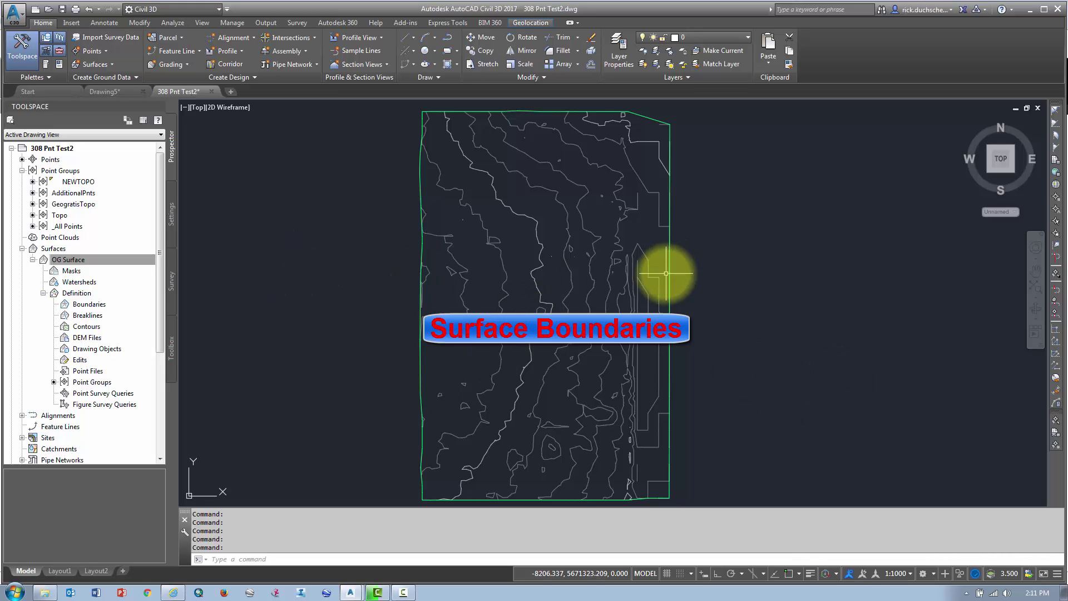
- Pan and zoom the view to frame the OG Surface contours
middle_drag(570, 241, 568, 275)
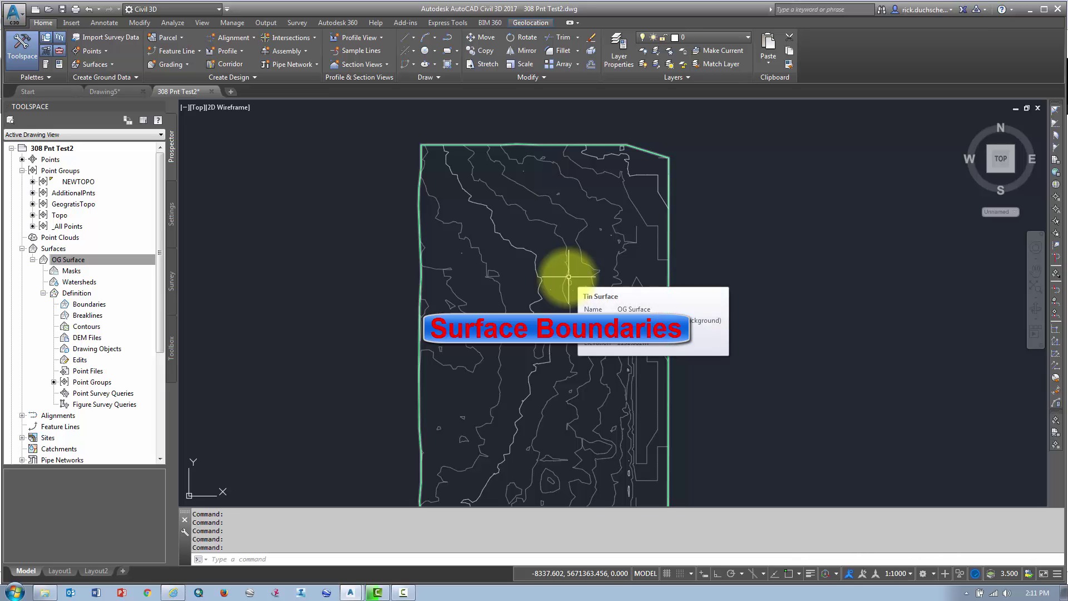
mouse_move(550, 273)
middle_down()
mouse_move(556, 230)
mouse_move(566, 271)
middle_up()
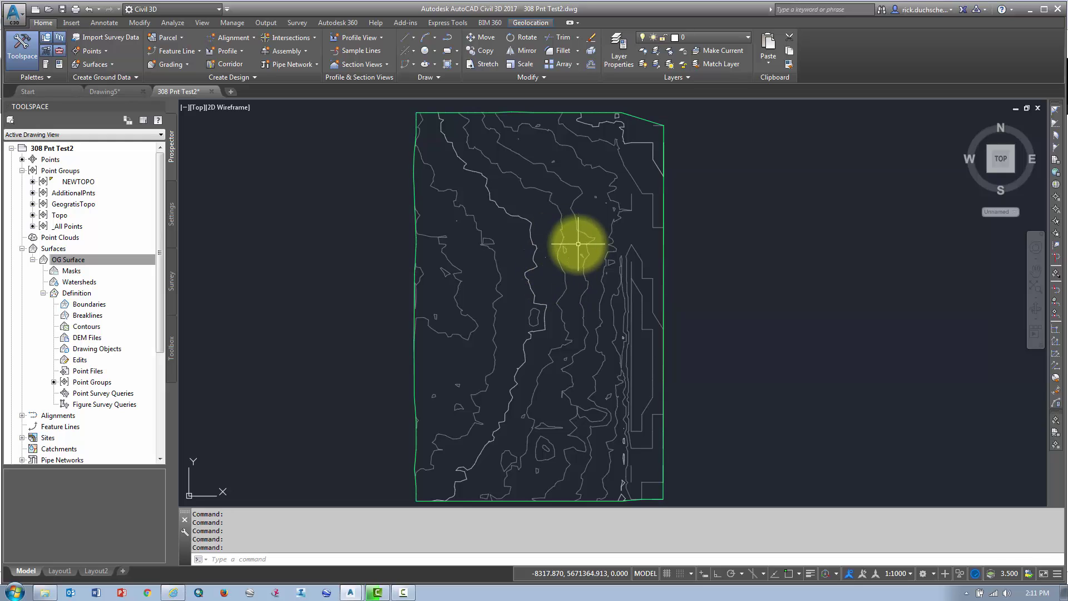
middle_drag(579, 418, 577, 364)
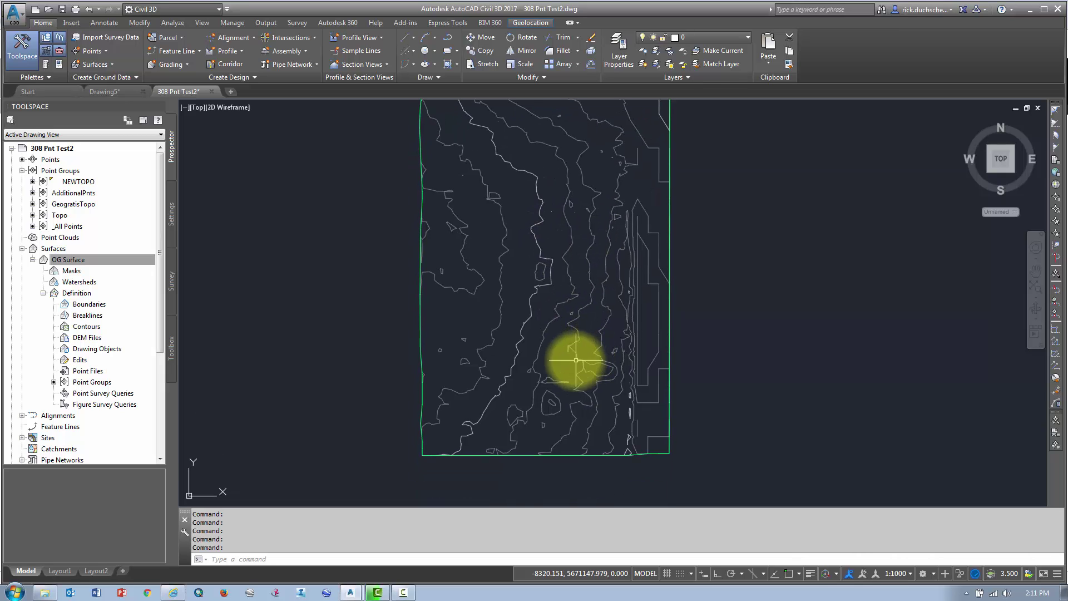
scroll(608, 417, up, 5)
mouse_move(608, 406)
middle_down()
mouse_move(568, 284)
mouse_move(582, 369)
middle_up()
scroll(571, 286, down, 4)
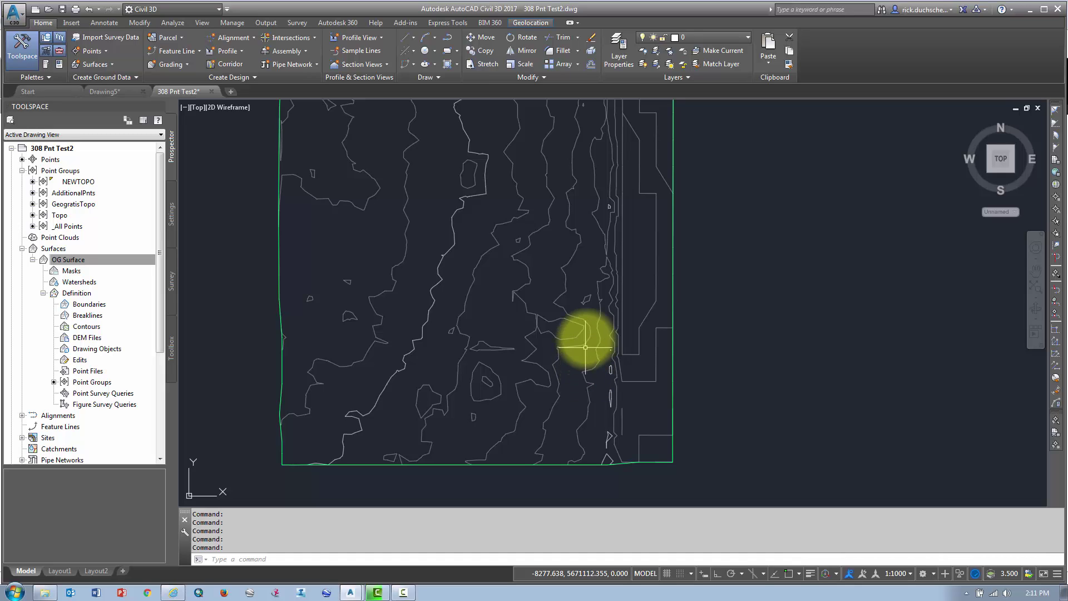
mouse_move(572, 312)
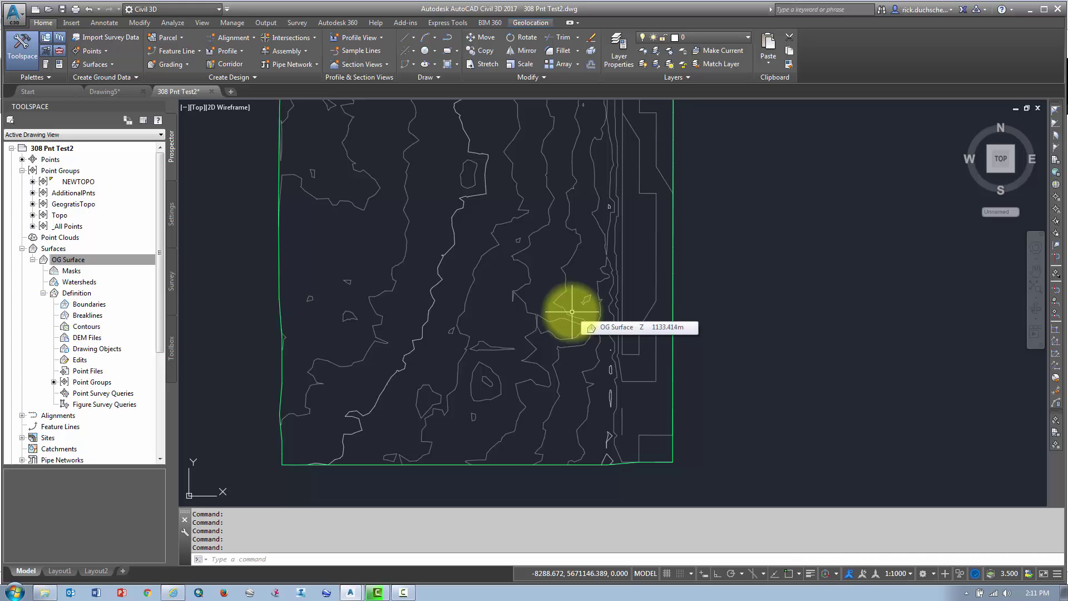
middle_drag(544, 284, 574, 302)
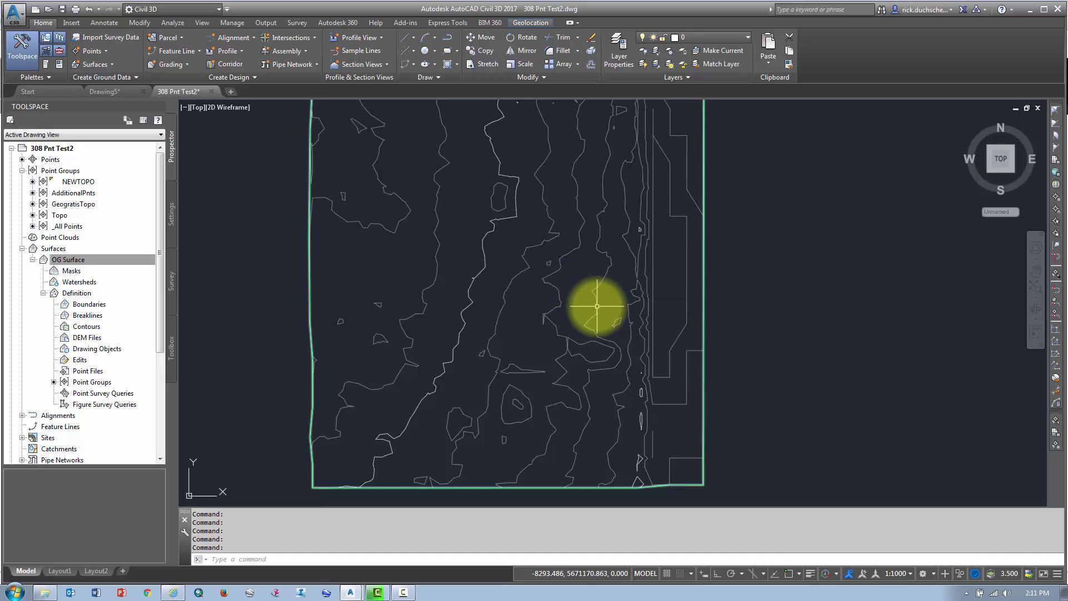
mouse_move(597, 306)
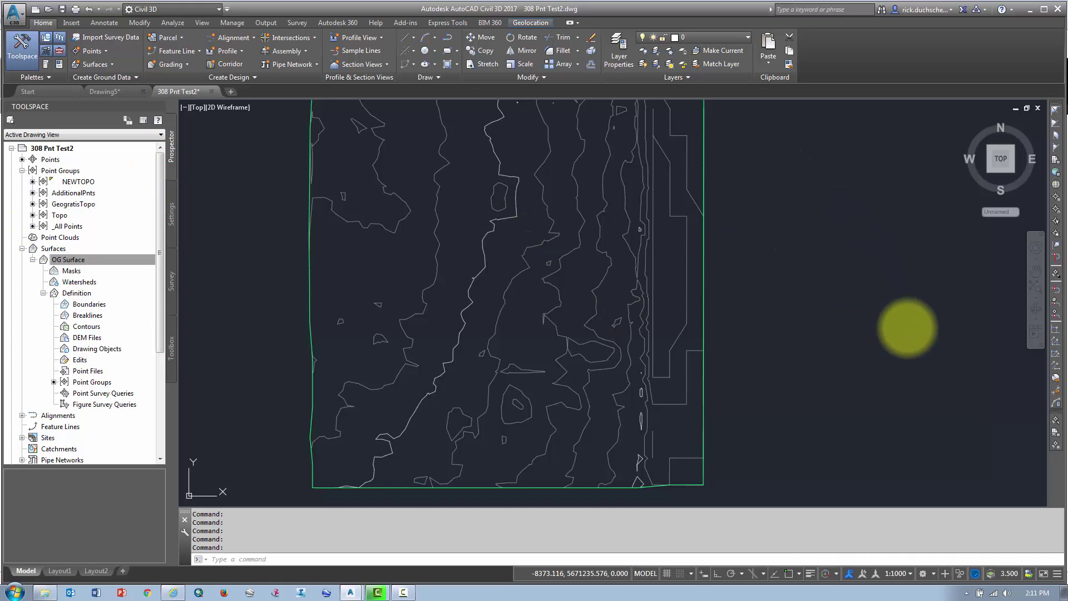
- Draw a RECTANG over the upper middle contours, then select OG Surface in Prospector
text(rec)
key(Return)
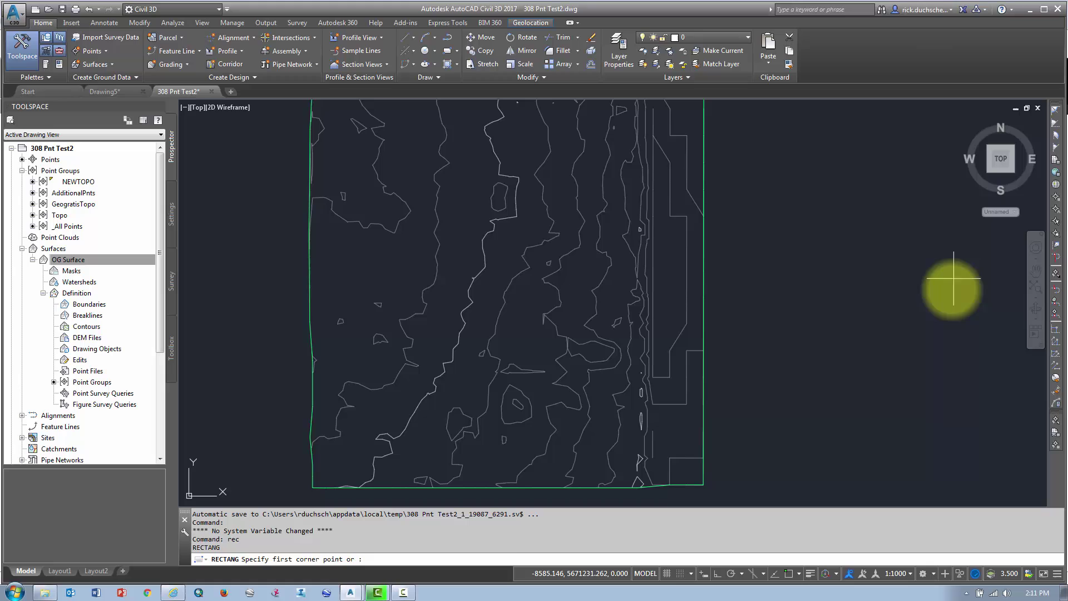
text(re)
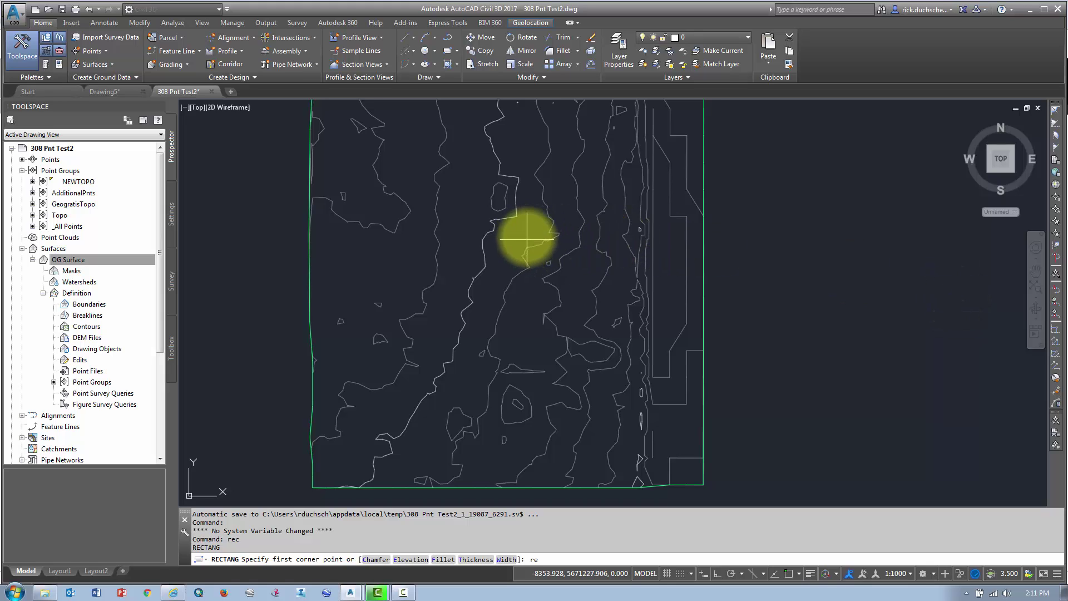
key(Escape)
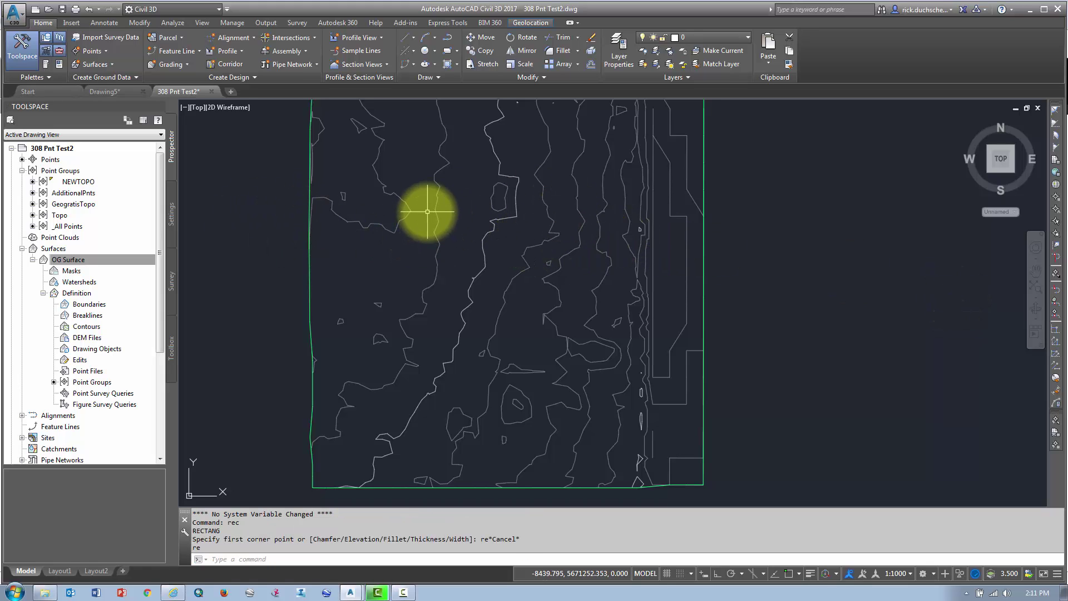
text(rec)
key(Return)
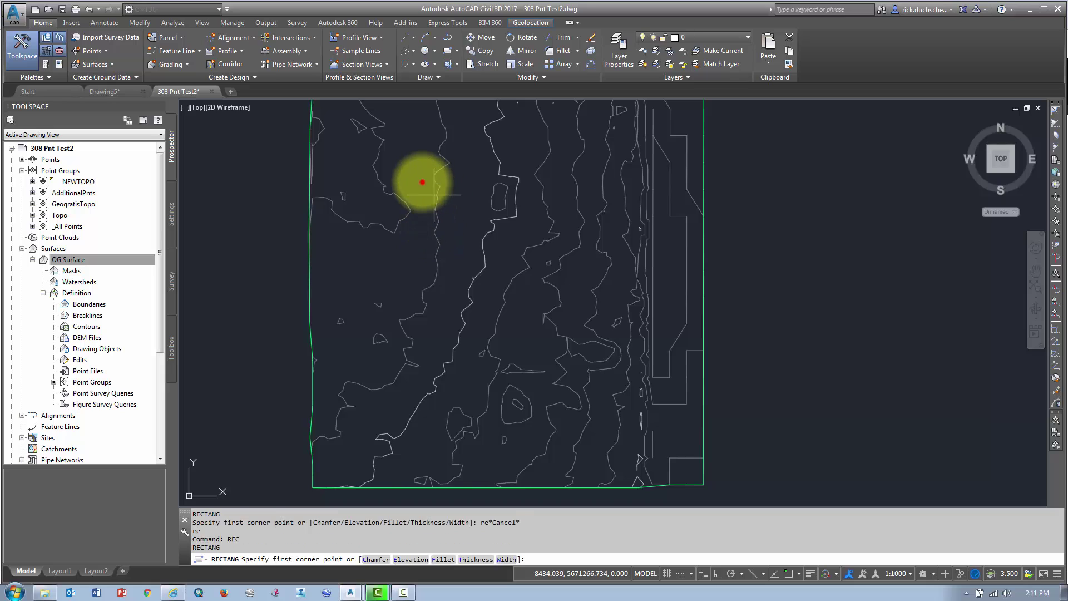
click(422, 181)
click(649, 353)
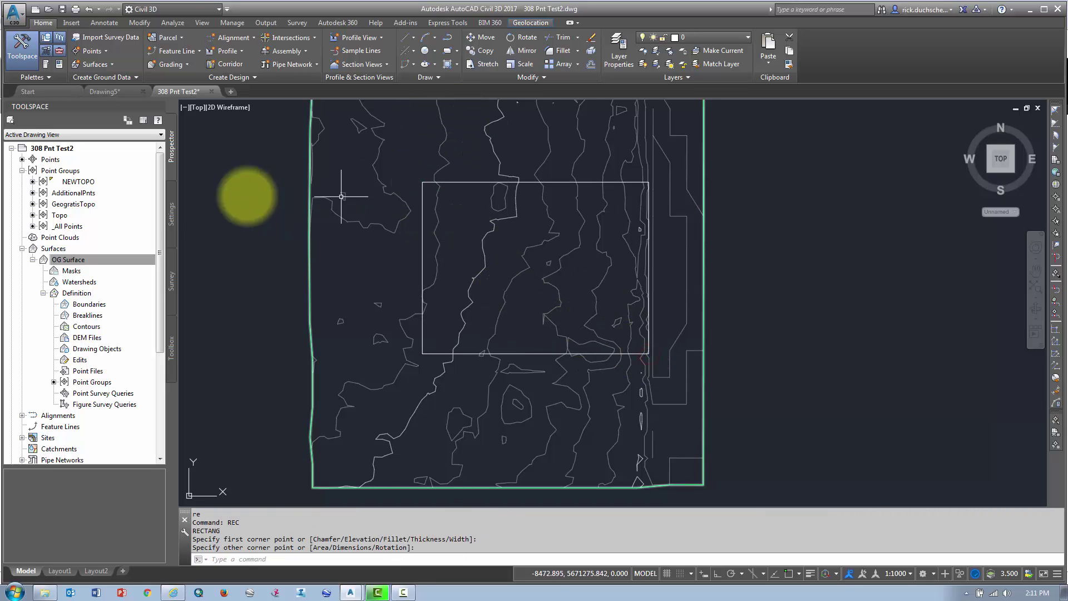
click(423, 182)
mouse_move(424, 184)
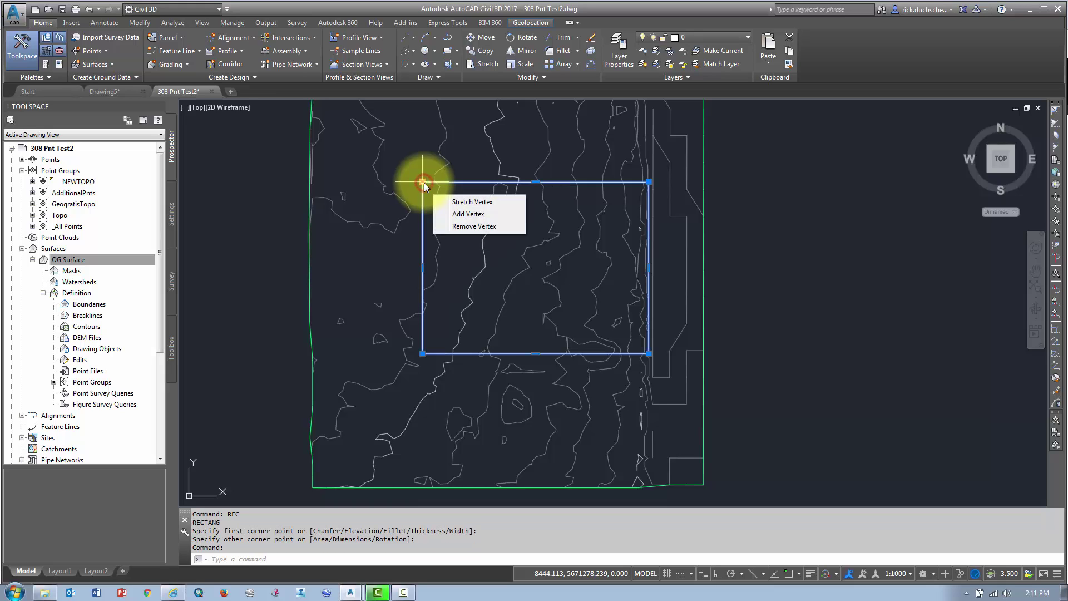
click(47, 258)
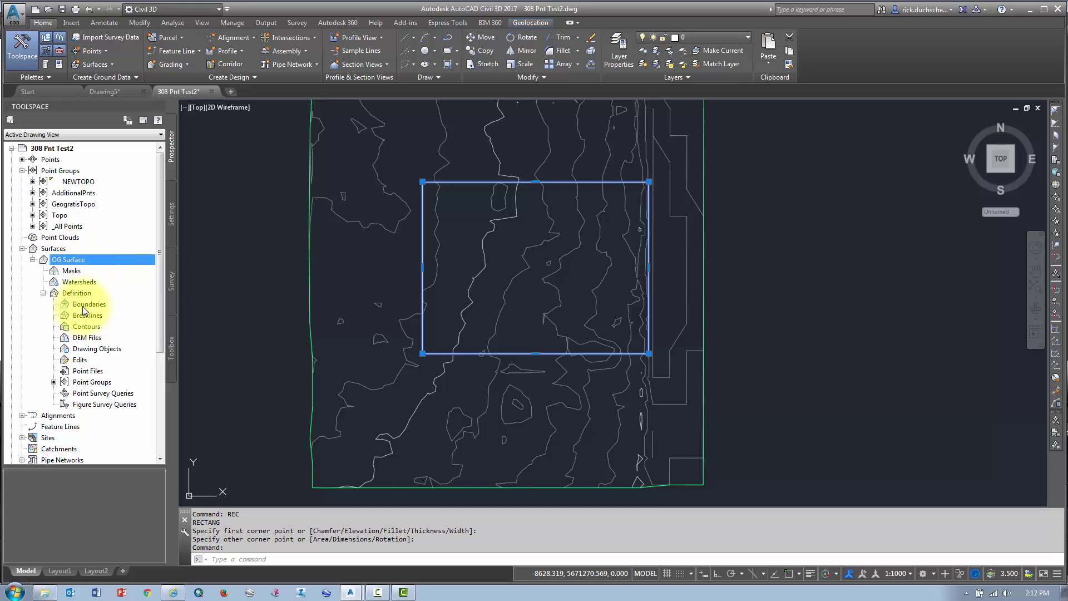
- Add an Outer boundary named 'Outside' to OG Surface, keeping non-destructive breakline enabled
click(80, 382)
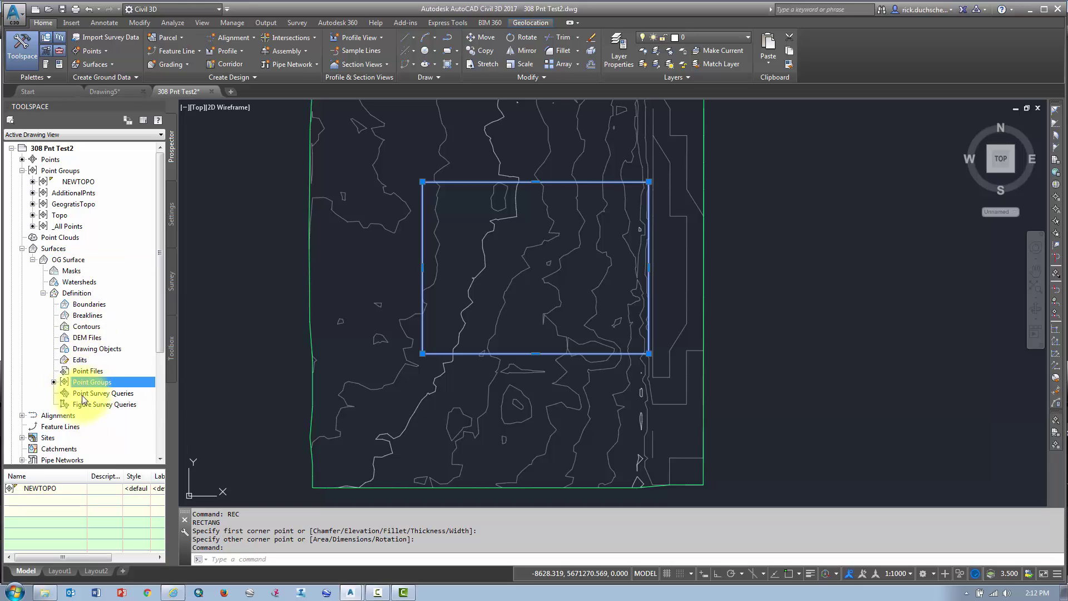
click(97, 305)
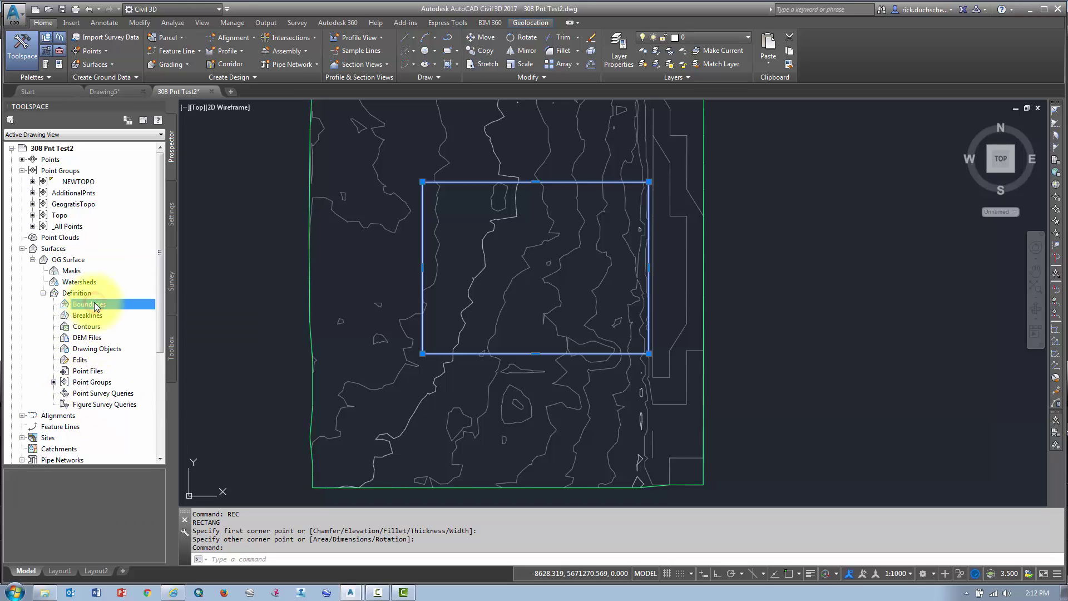
right_click(96, 306)
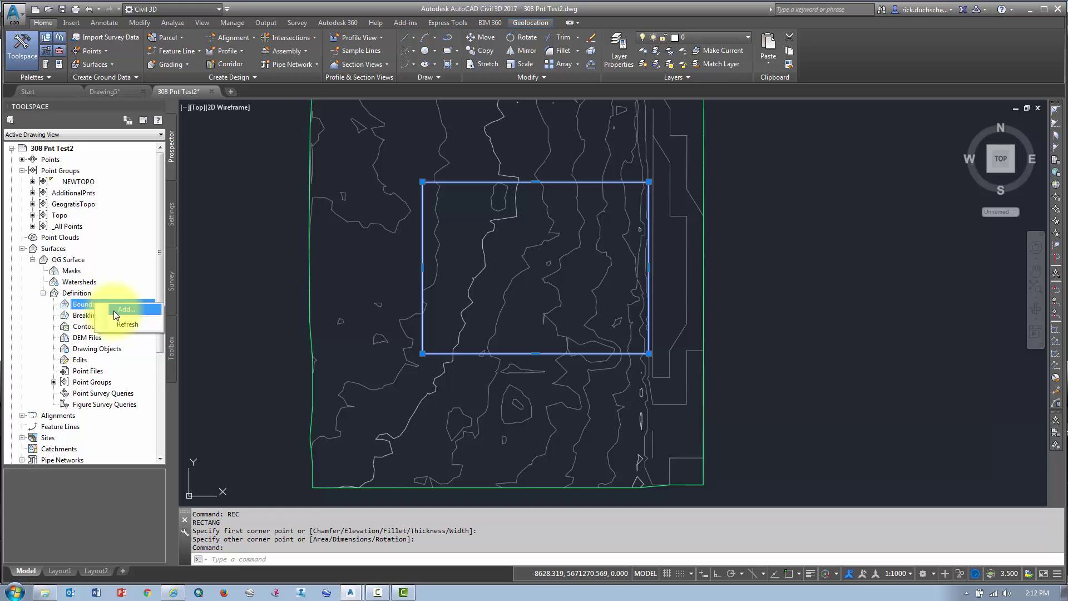
click(115, 310)
click(316, 181)
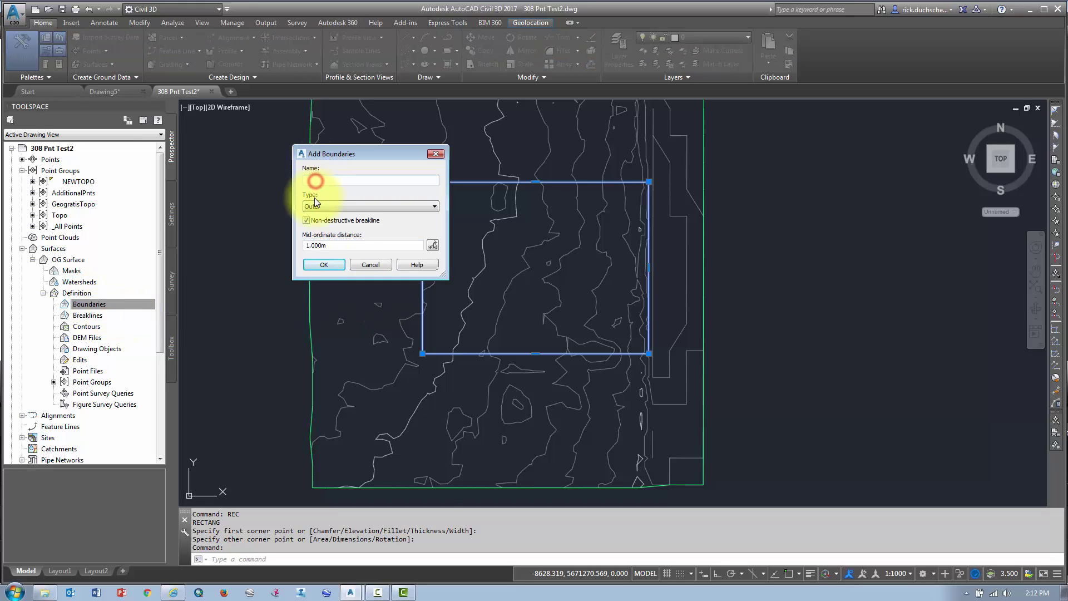
text(Outside)
click(329, 205)
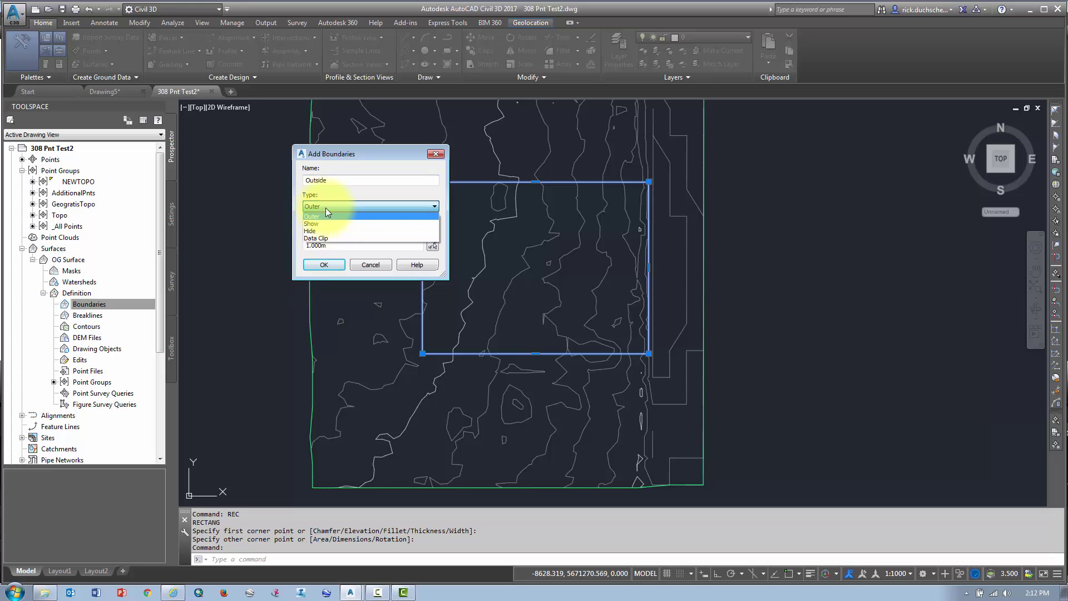
click(327, 194)
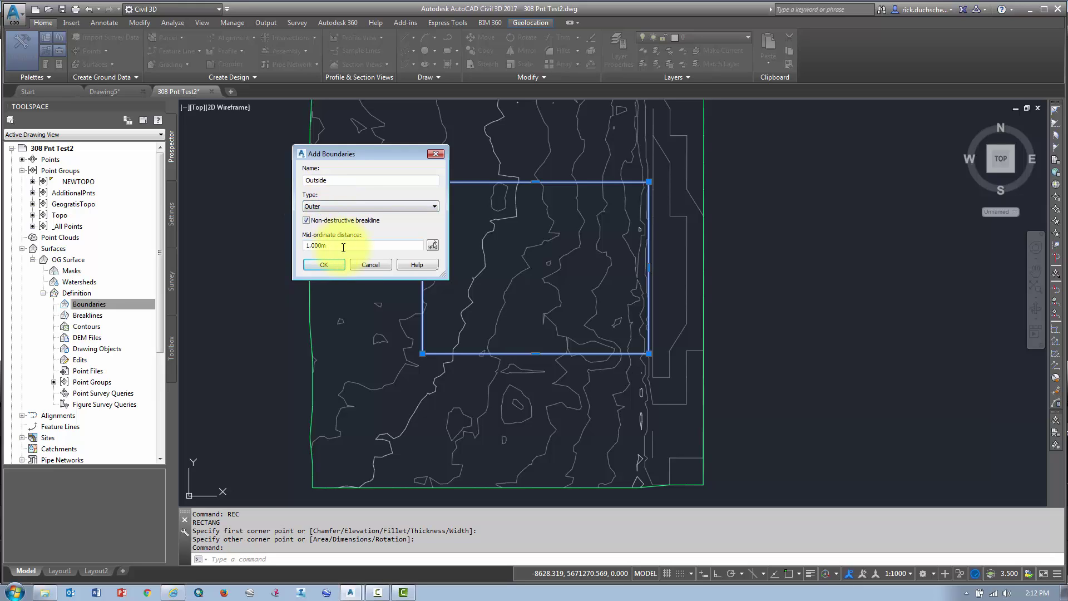
click(324, 218)
click(318, 265)
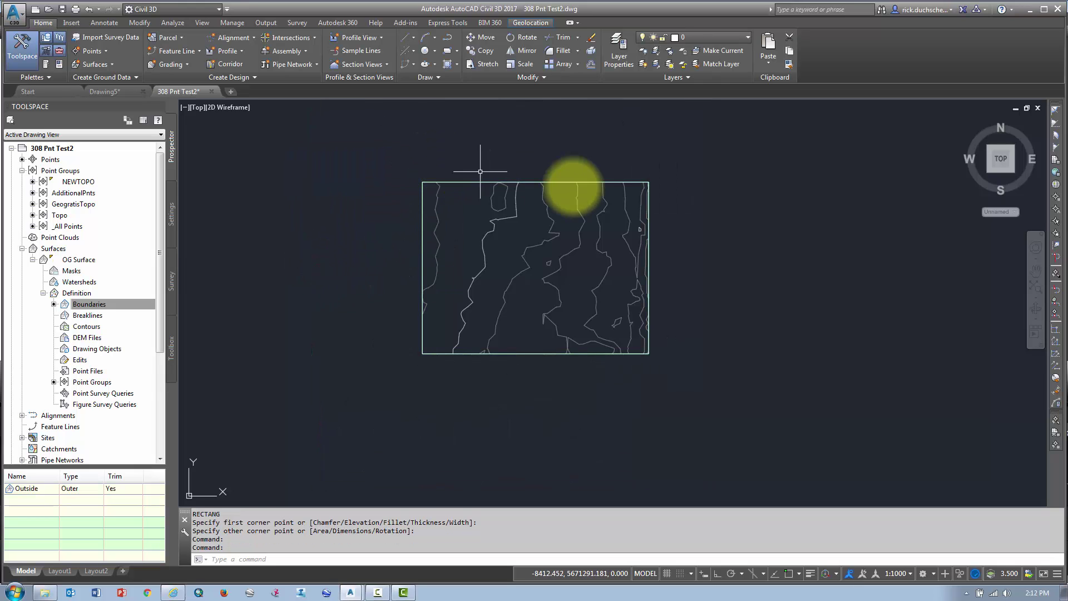
- Grip-stretch the boundary's top-right corner right and bottom-right corner outward and down
mouse_move(582, 180)
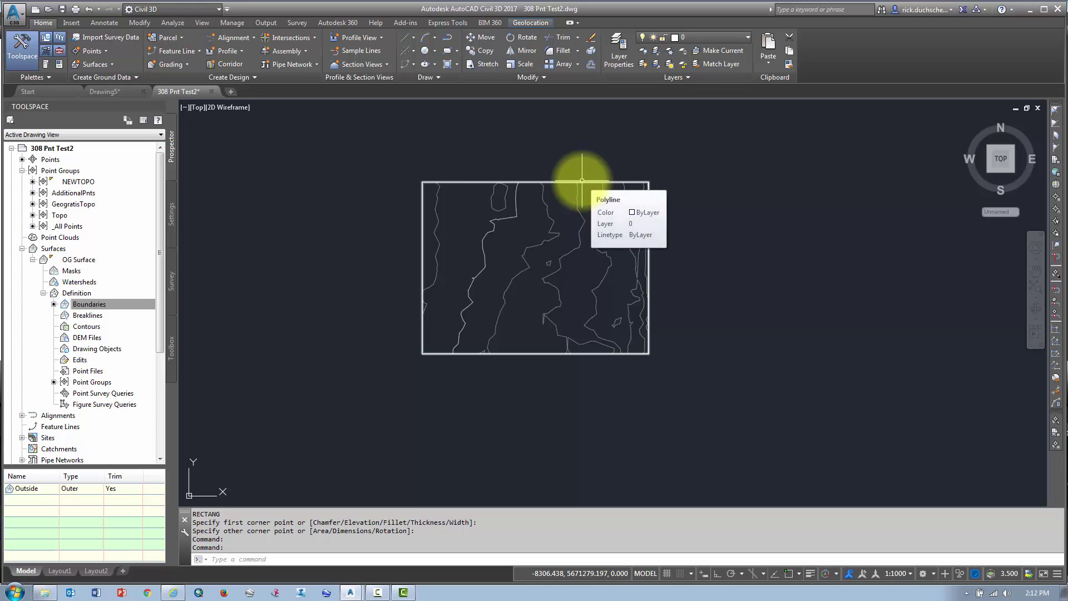
click(582, 181)
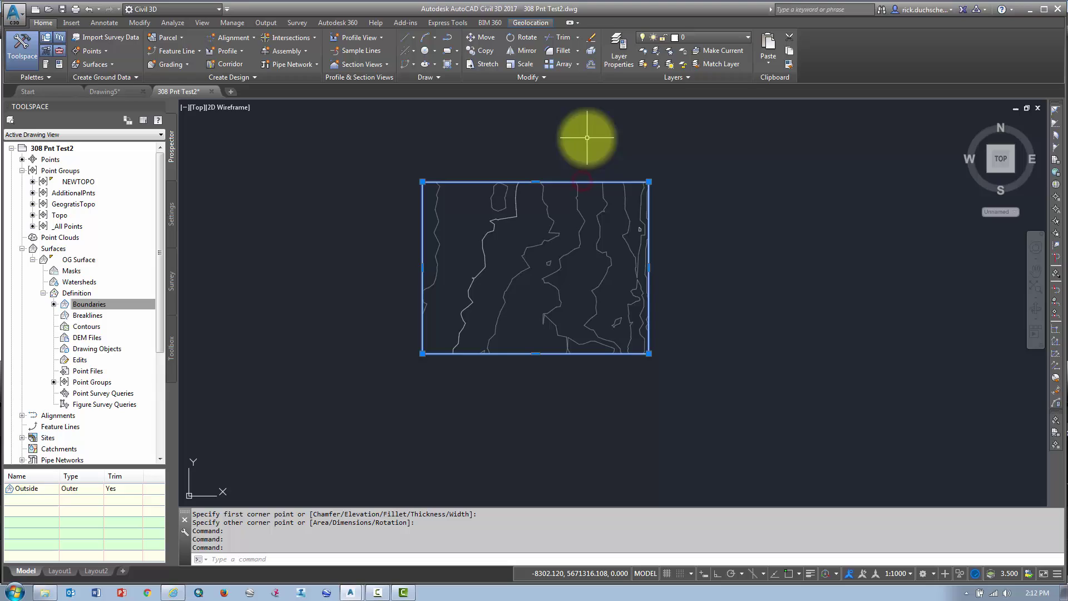
click(649, 181)
click(712, 182)
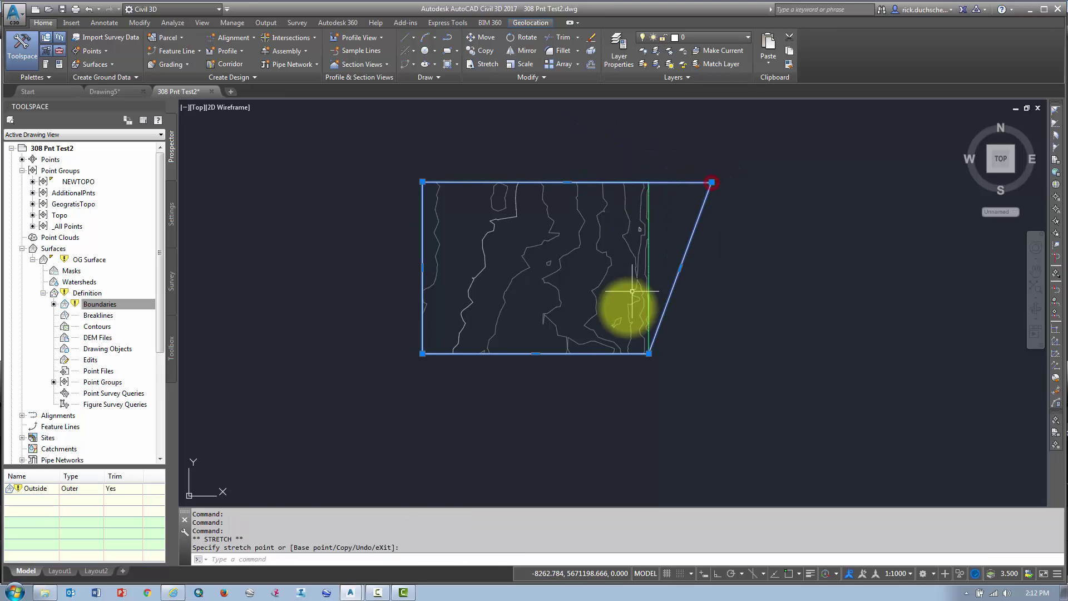
click(649, 354)
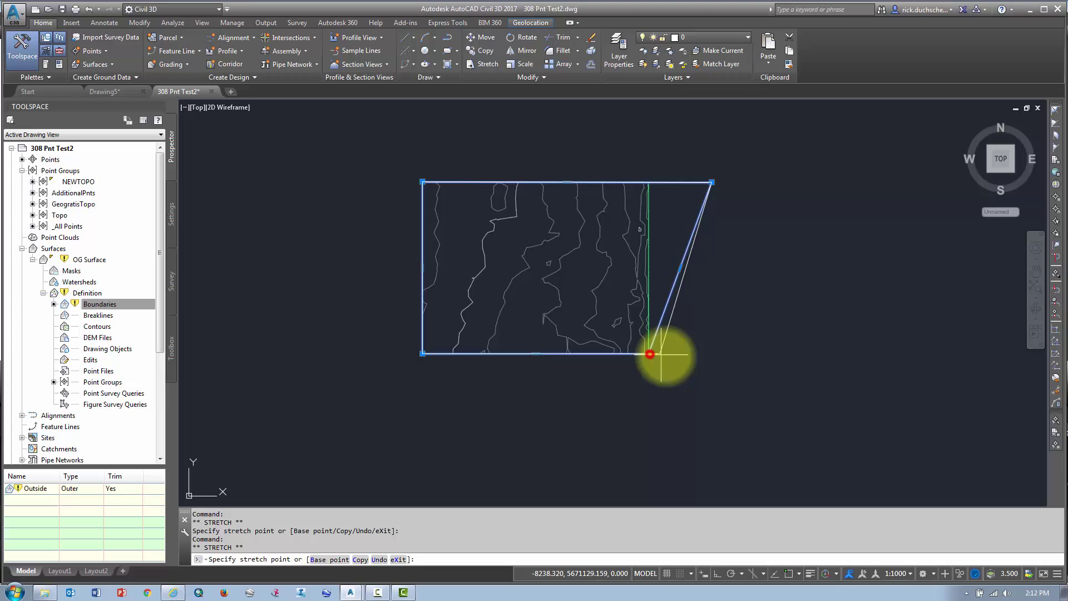
click(713, 352)
click(712, 351)
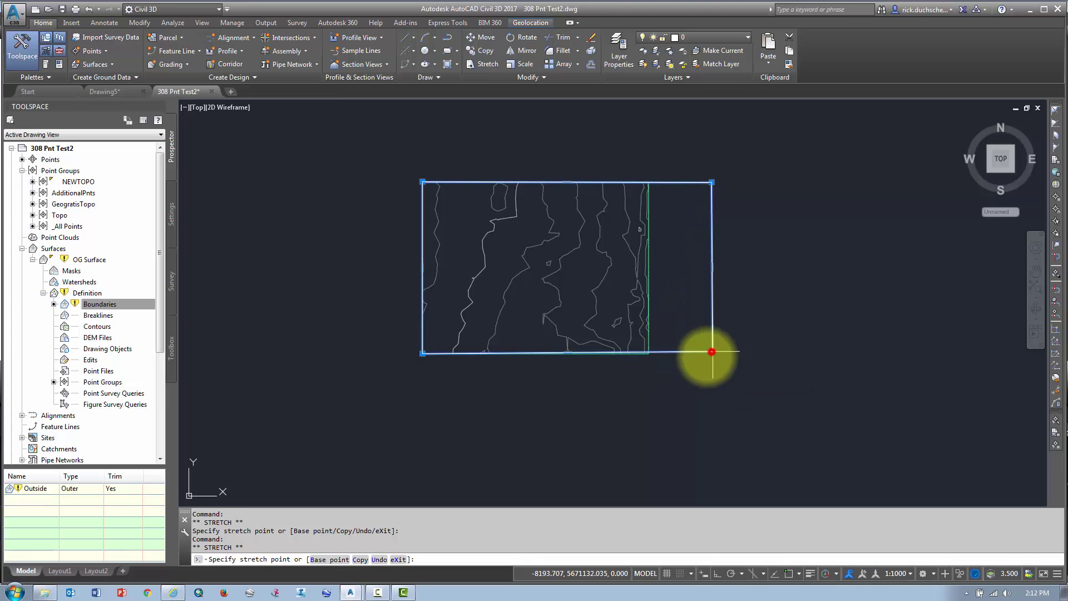
click(685, 404)
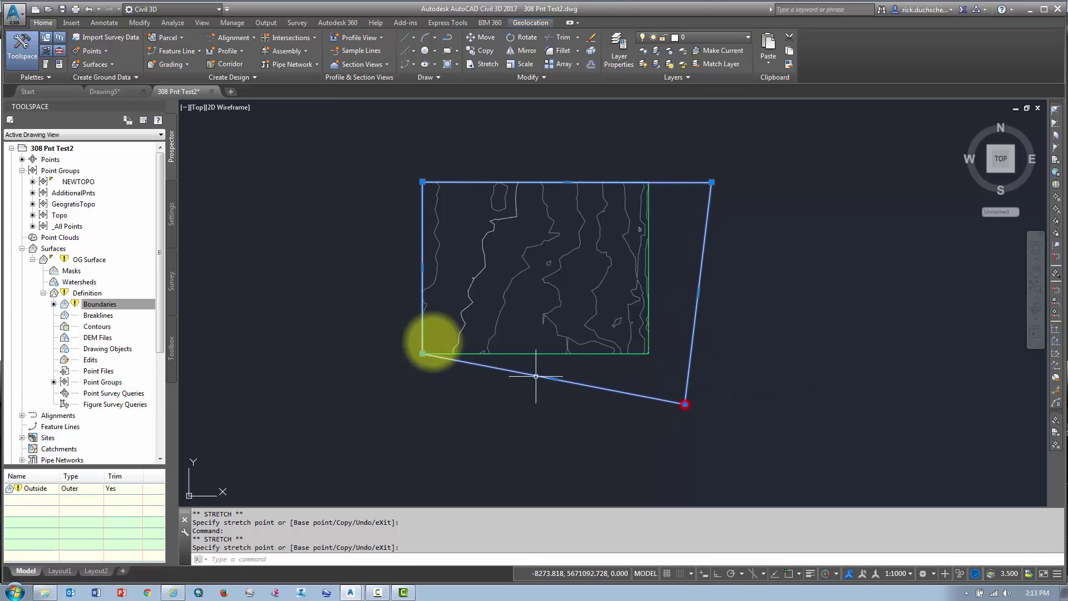
- Rebuild OG Surface so its contours fill the enlarged boundary
right_click(86, 261)
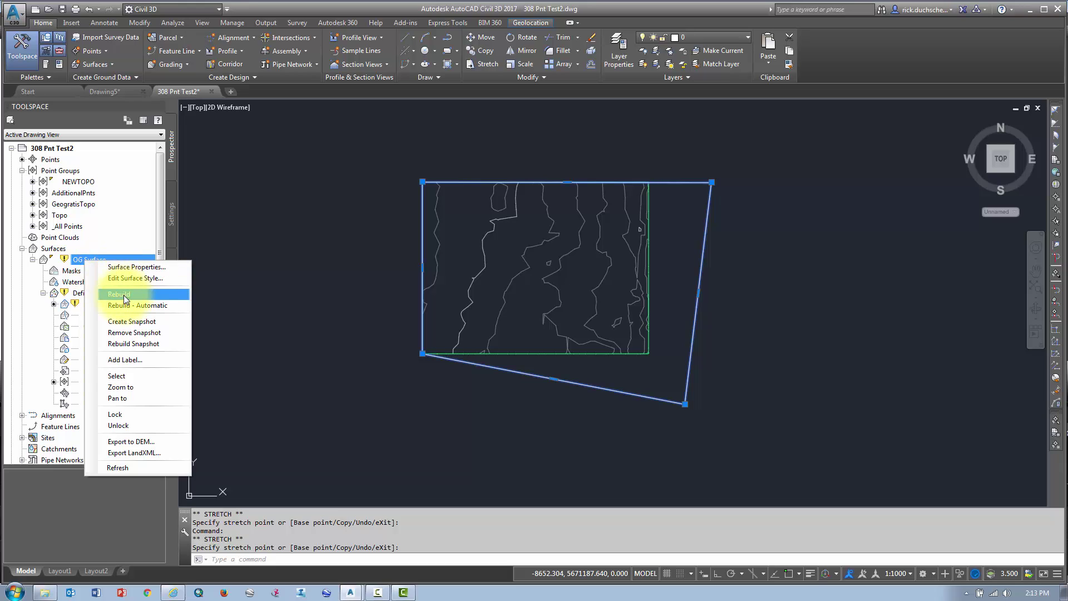
click(124, 295)
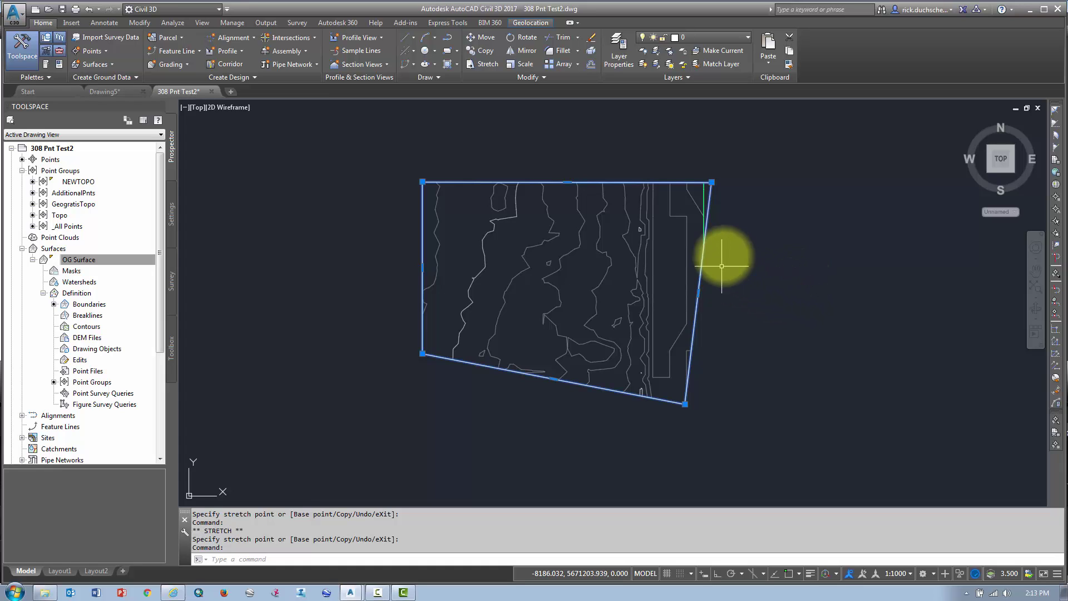
scroll(707, 182, up, 2)
scroll(706, 183, up, 2)
- Pull the top-right boundary corner back inward, rebuild OG Surface again, and inspect the result
click(715, 176)
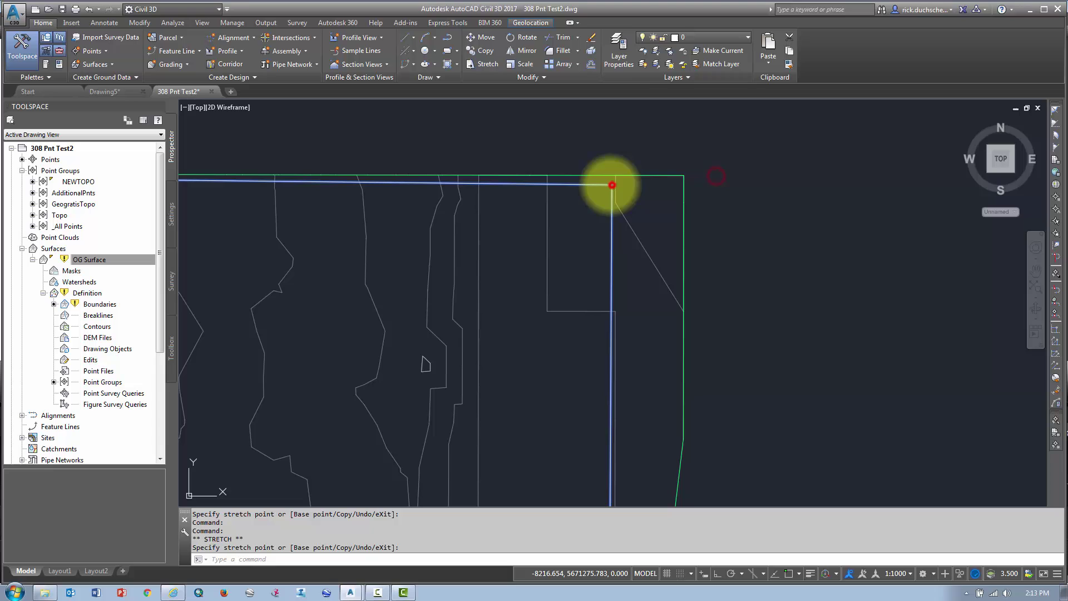
click(612, 184)
right_click(95, 255)
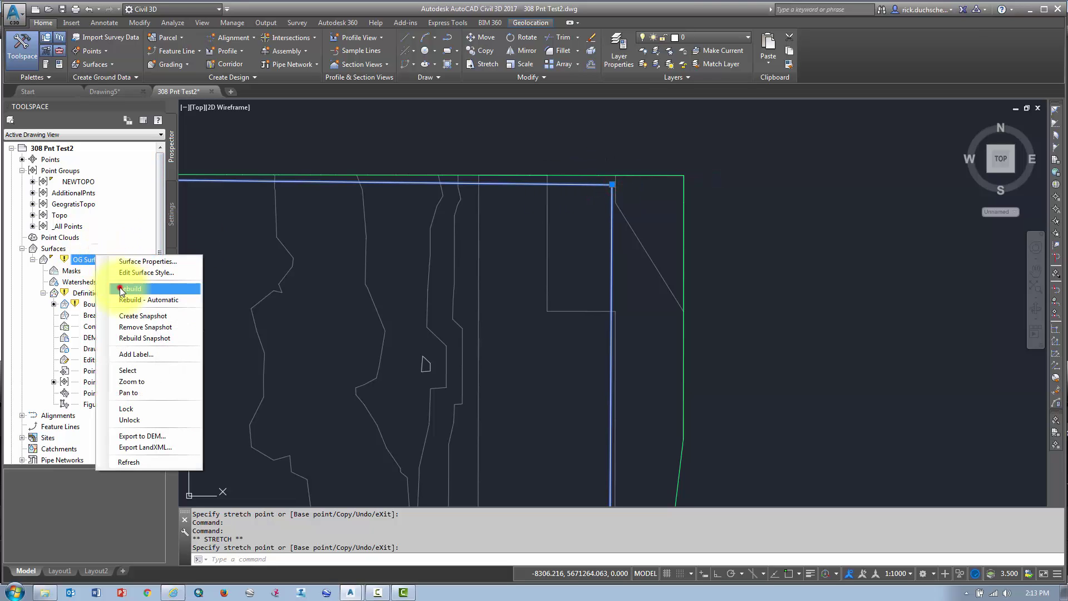
click(610, 258)
scroll(690, 281, down, 5)
middle_drag(694, 311, 692, 291)
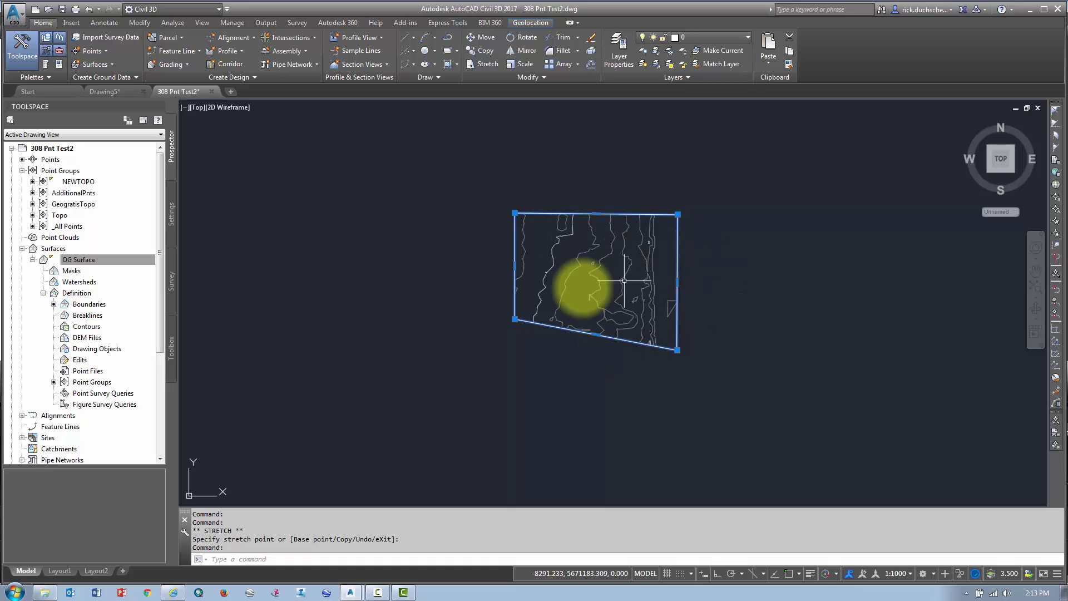
key(Escape)
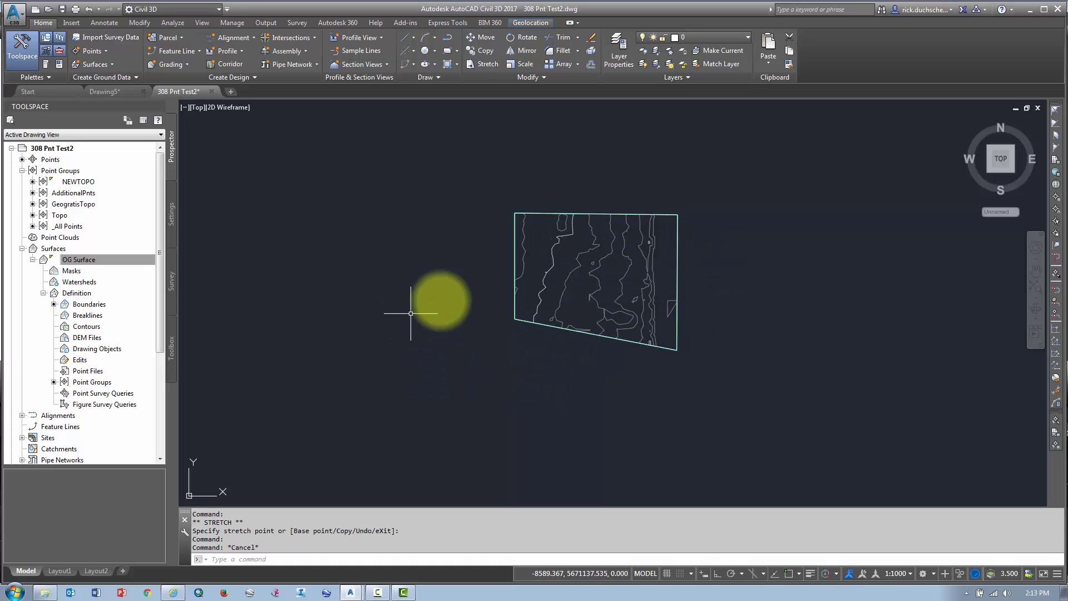
scroll(619, 287, up, 4)
middle_drag(615, 280, 609, 367)
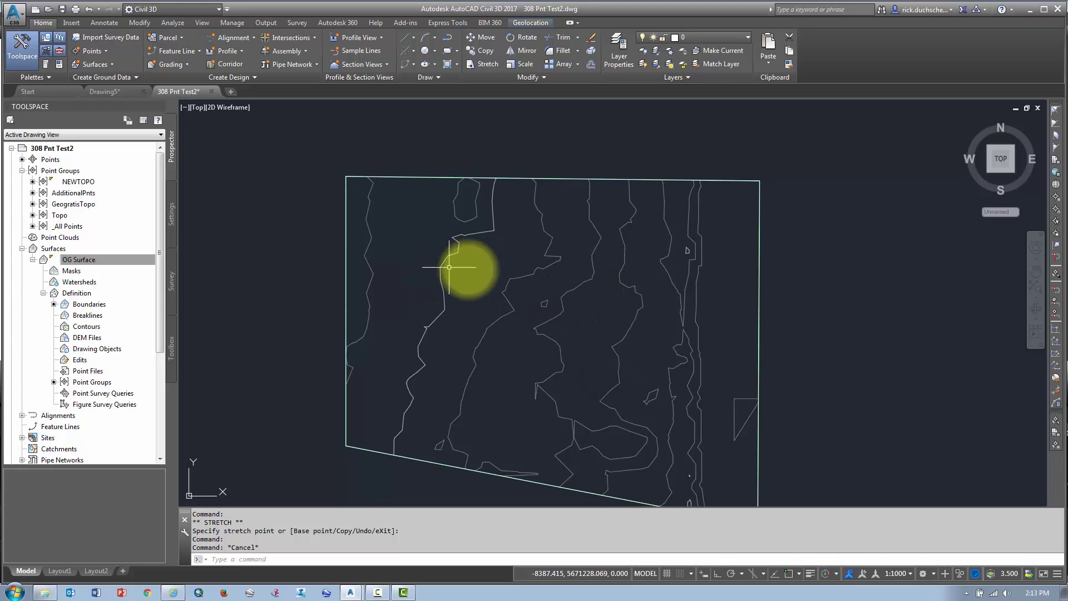
mouse_move(521, 281)
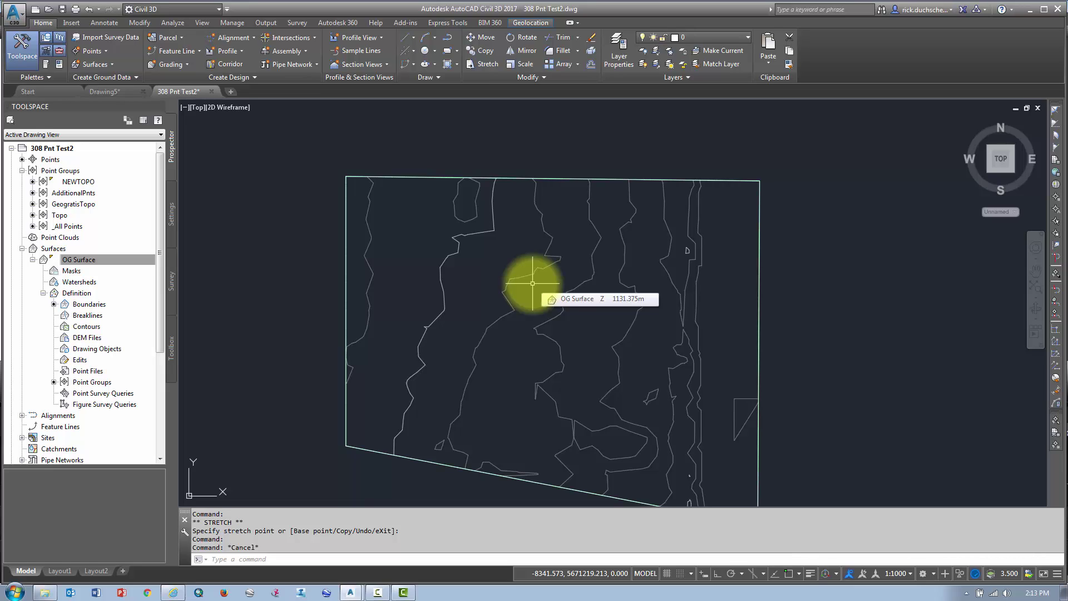
- Trace a closed PLINE outline around the pond area in the upper-left of the surface
text(pl)
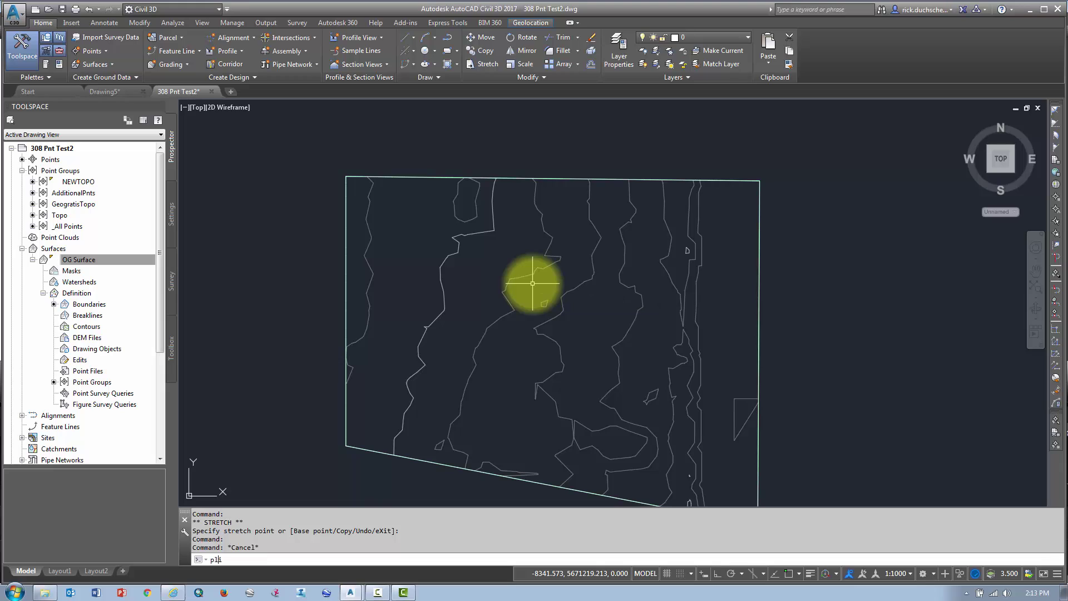
text(ine)
key(Return)
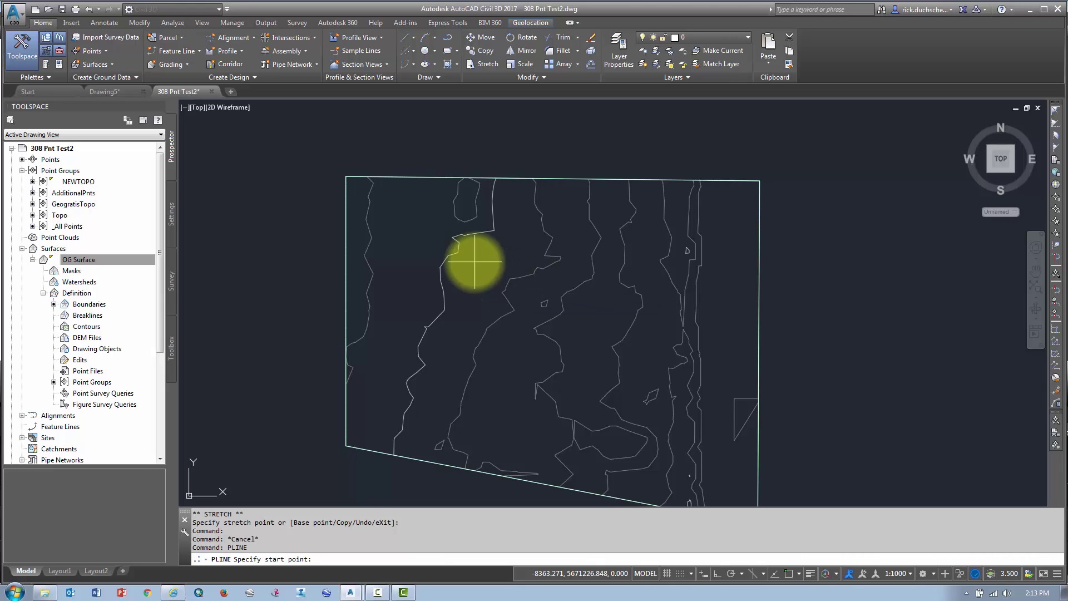
click(455, 247)
click(538, 274)
click(536, 334)
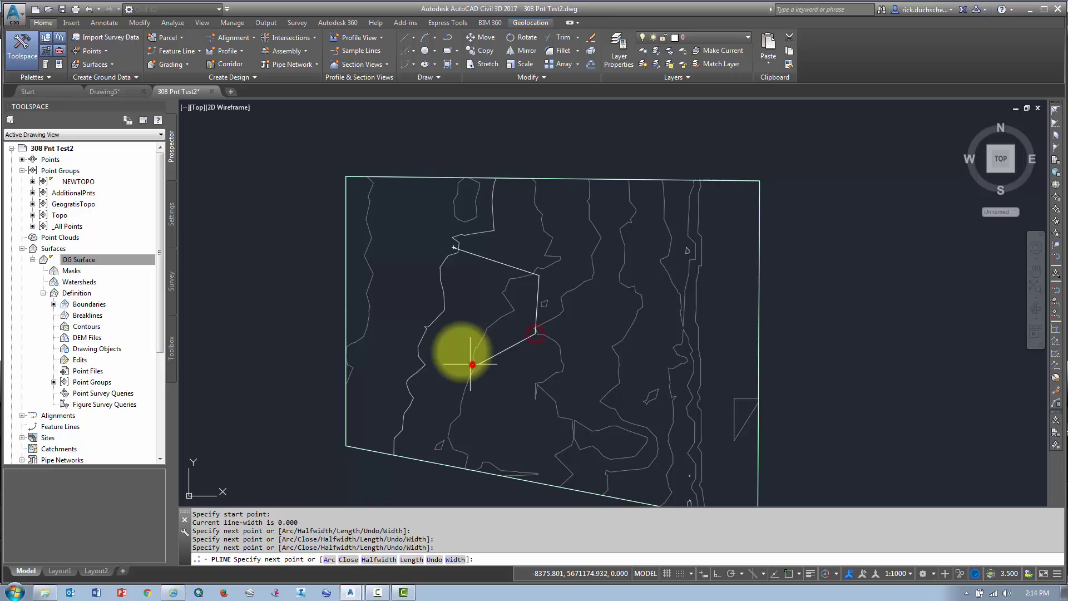
click(478, 364)
click(417, 331)
click(409, 290)
click(398, 229)
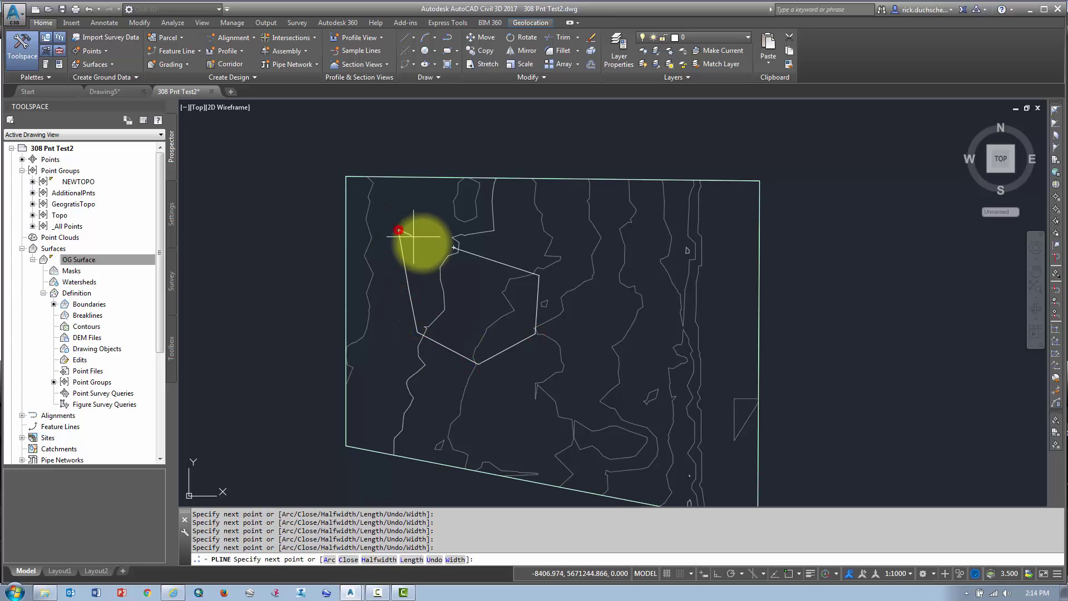
text(c)
key(Return)
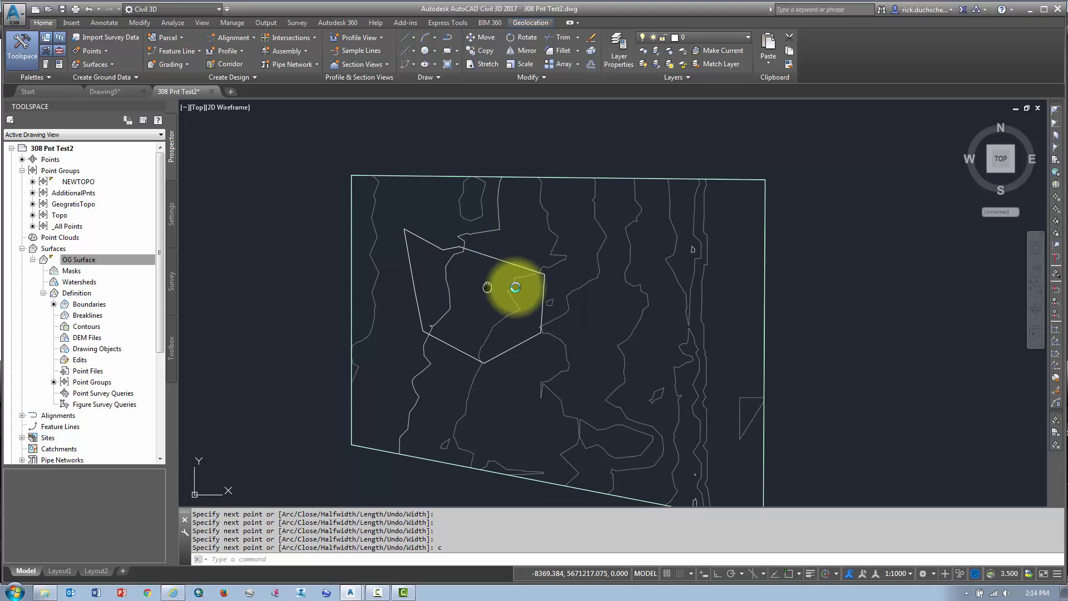
middle_drag(511, 287, 566, 288)
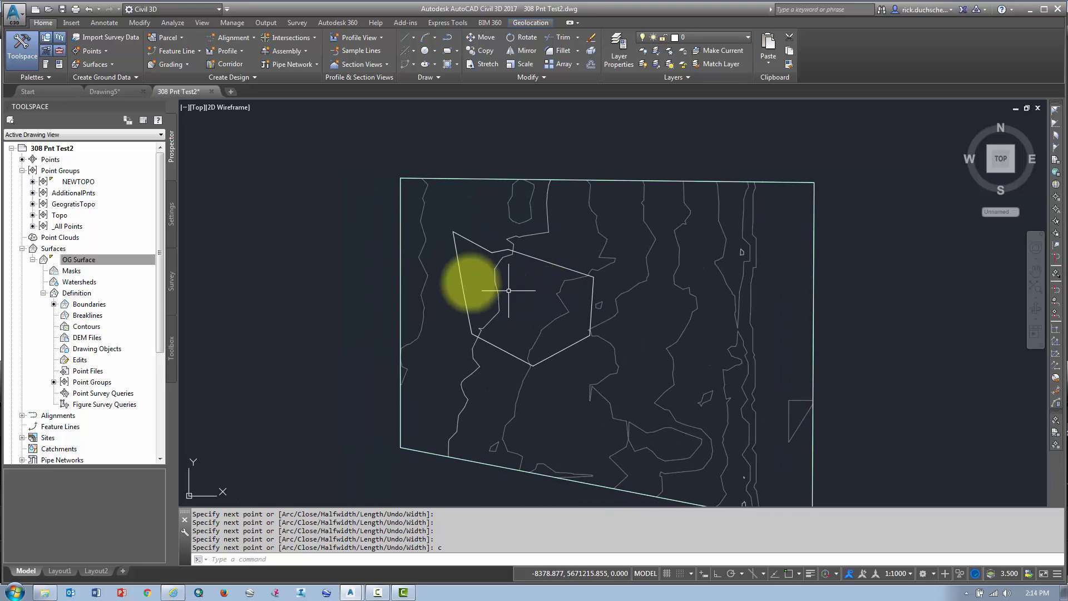
- Add a Hide-type boundary named 'Pond' to OG Surface, ready to pick the pond polyline
right_click(82, 305)
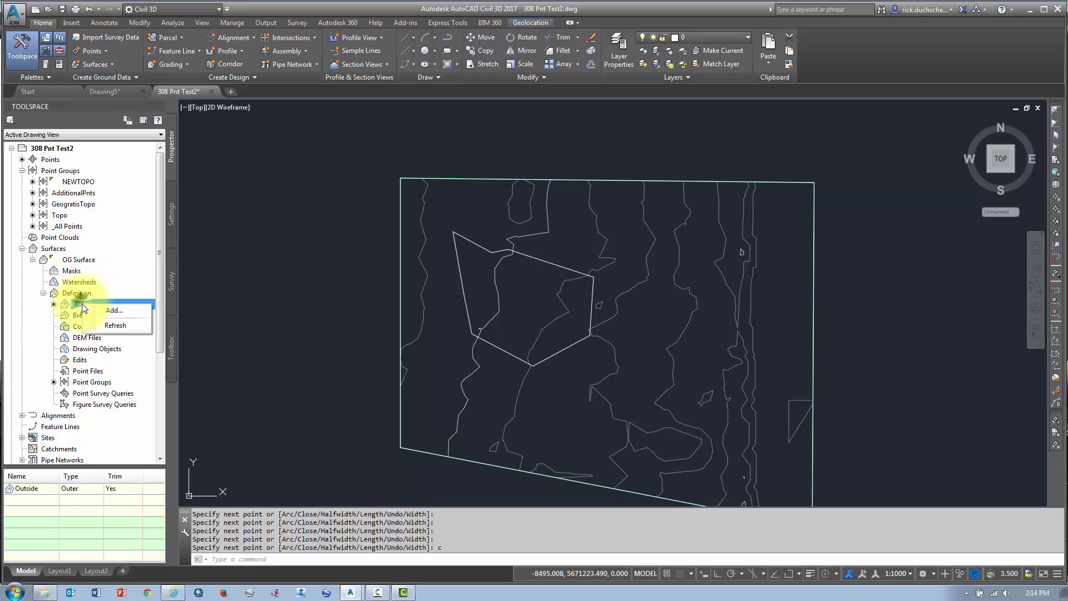
click(116, 312)
click(339, 181)
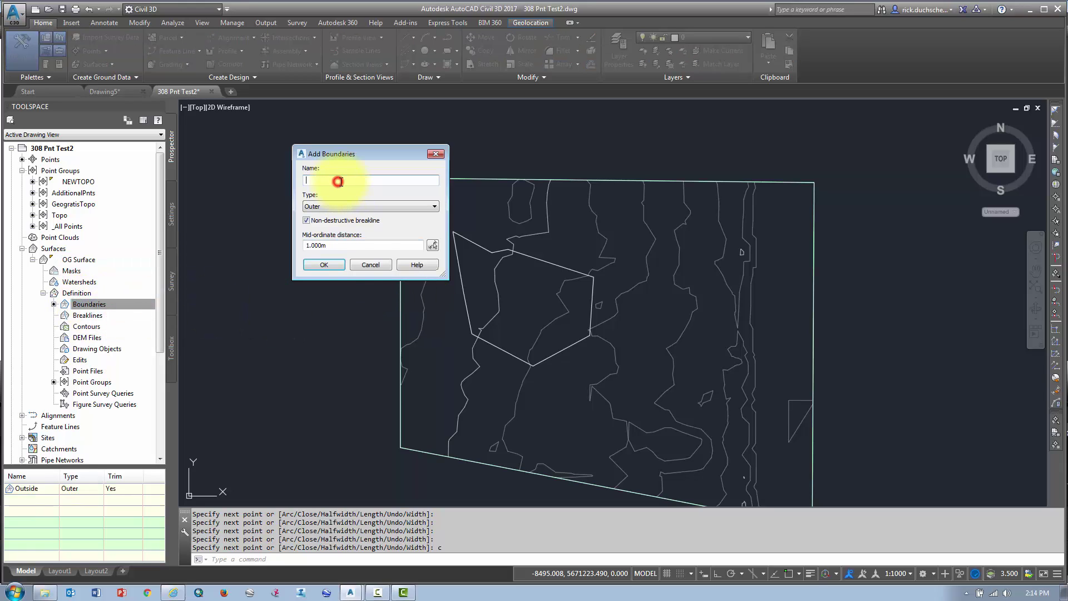
text(Poo)
drag(372, 153, 416, 156)
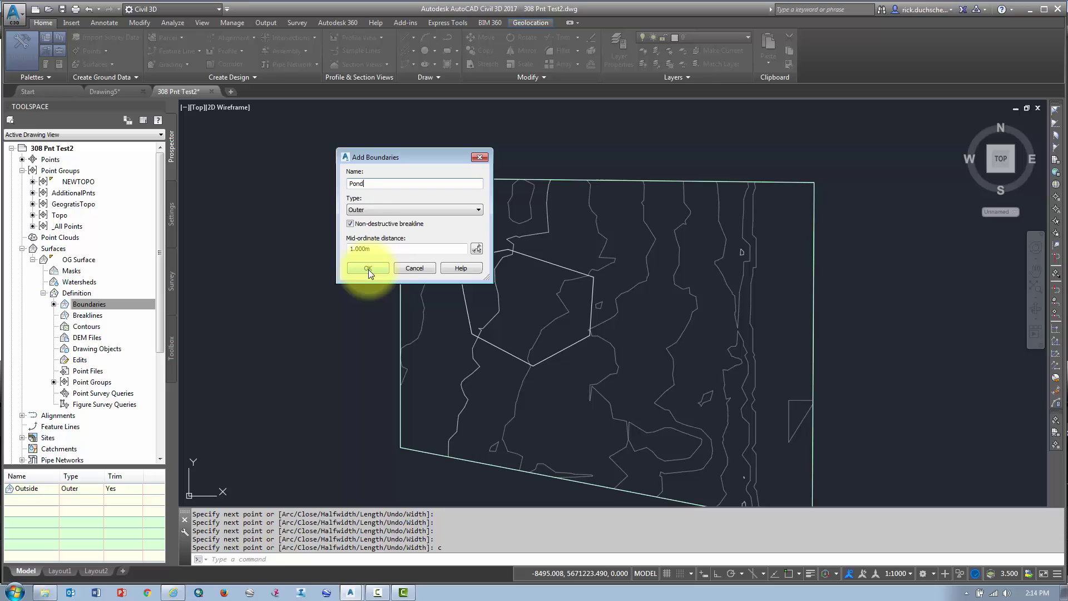
click(365, 209)
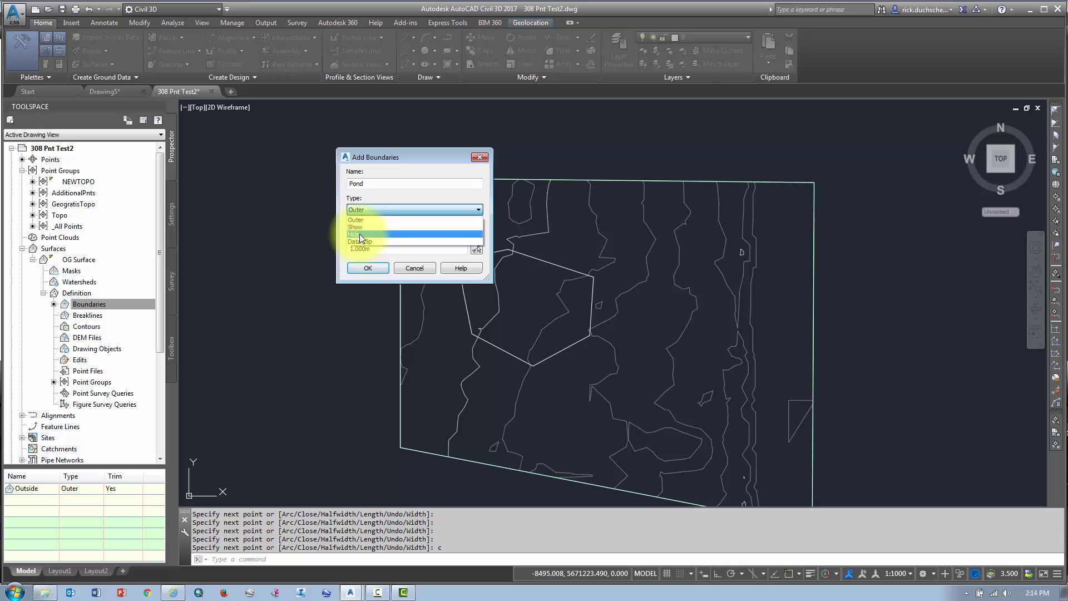
click(361, 236)
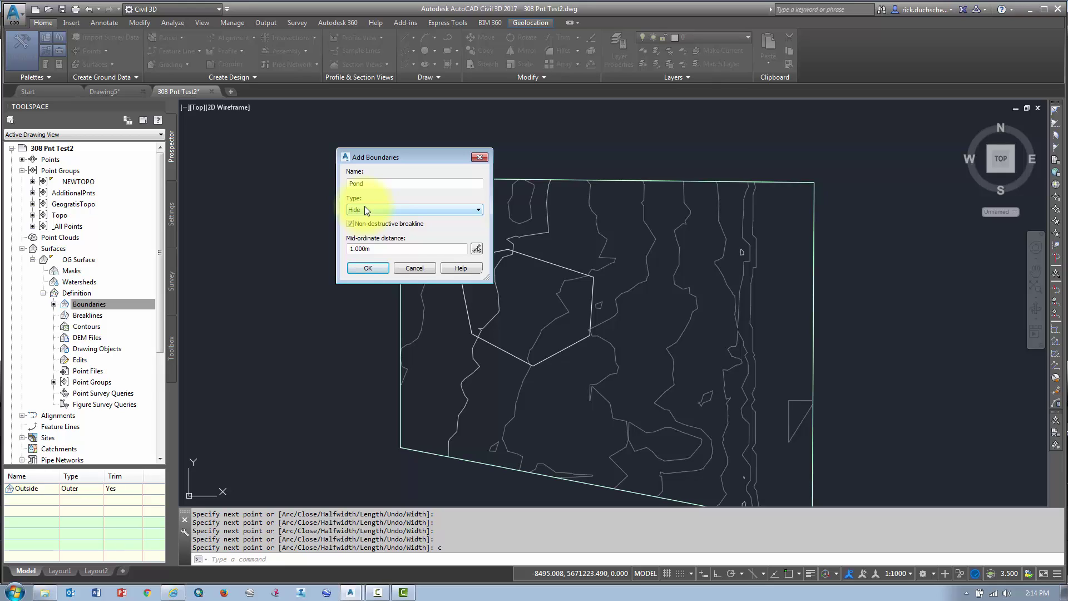
click(362, 269)
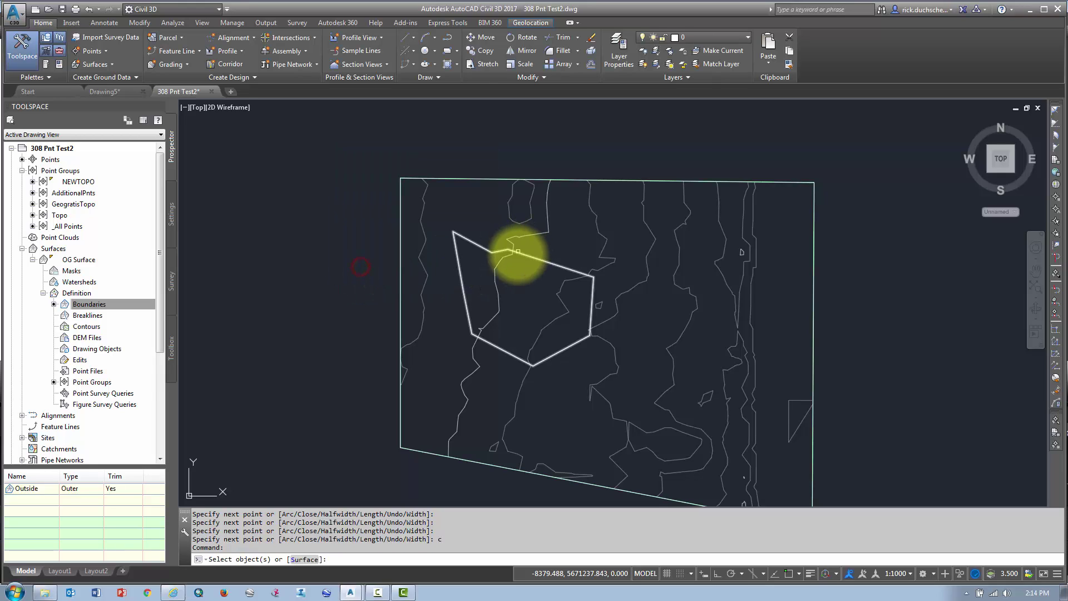